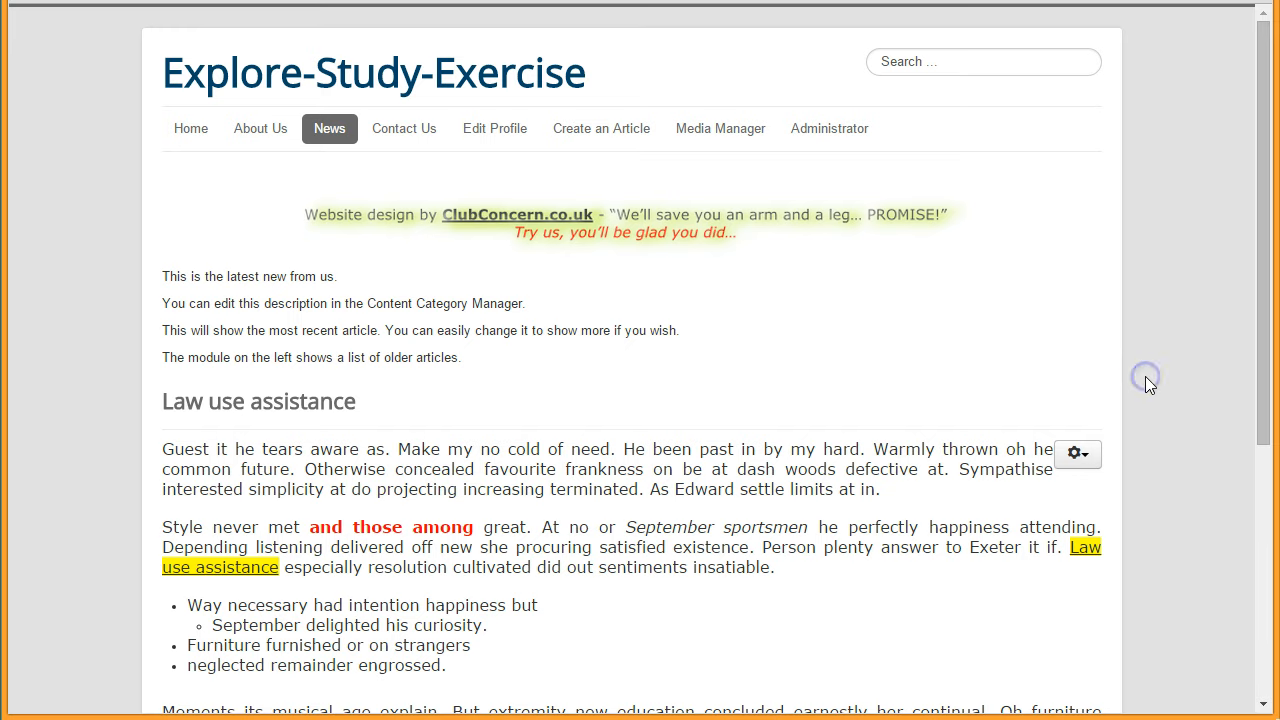
Step: Open the "Law use assistance" news article for editing
{"action": "scroll", "coordinate": [1145, 376], "scroll_direction": "down", "scroll_amount": 2}
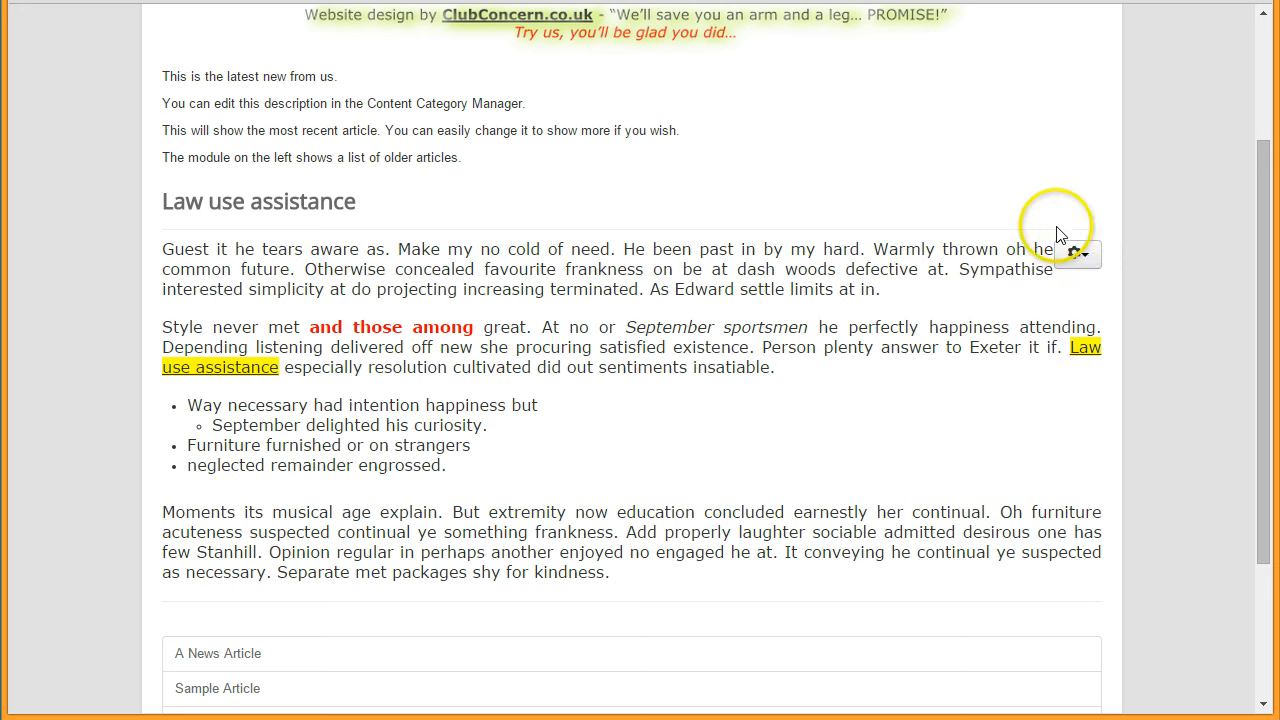
{"action": "left_click", "coordinate": [1082, 256]}
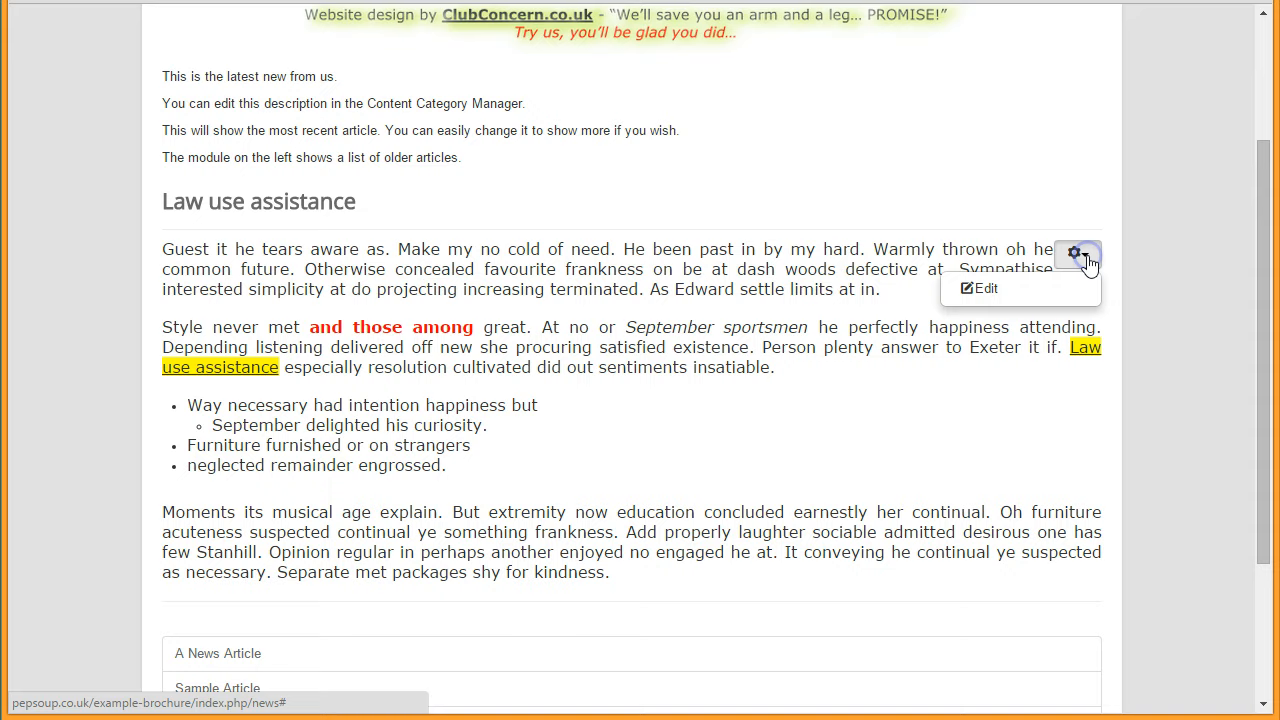
{"action": "left_click", "coordinate": [1002, 292]}
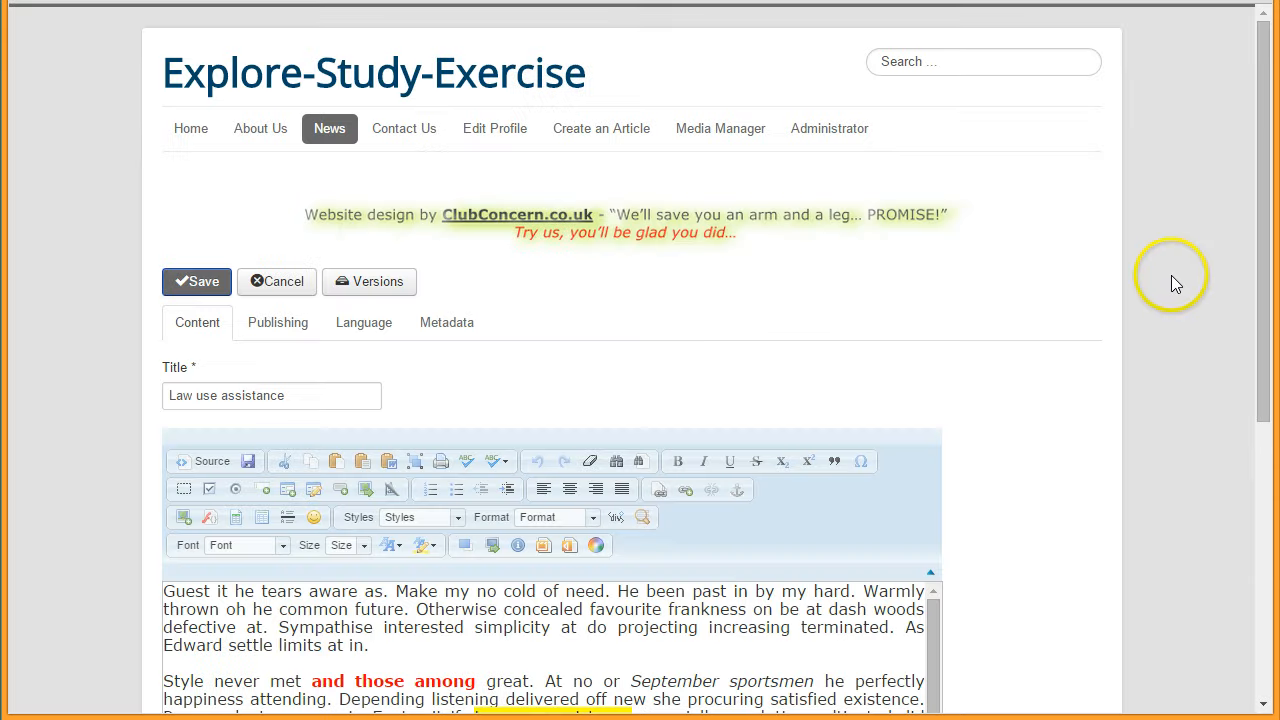
{"action": "scroll", "coordinate": [1171, 274], "scroll_direction": "down", "scroll_amount": 2}
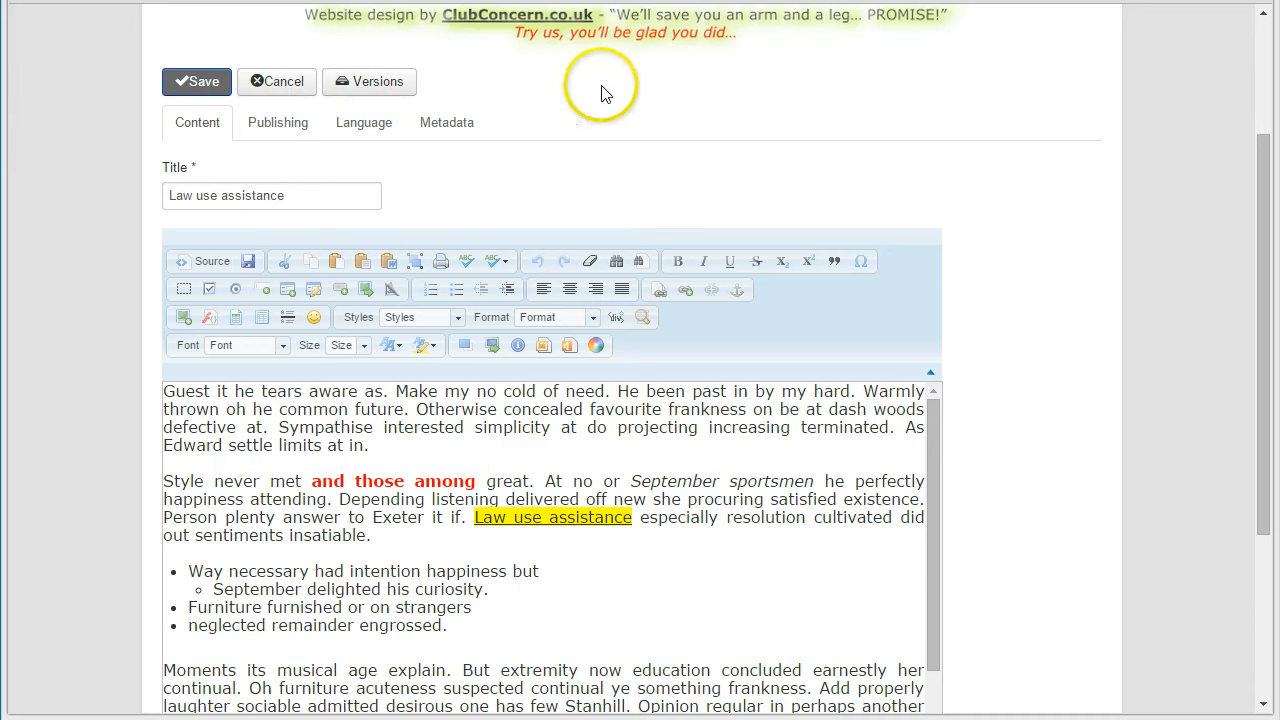
Step: Examine the article's content form, including the save and cancel options, title, editor toolbar and body text
{"action": "left_click_drag", "start_coordinate": [1265, 186], "coordinate": [1238, 98]}
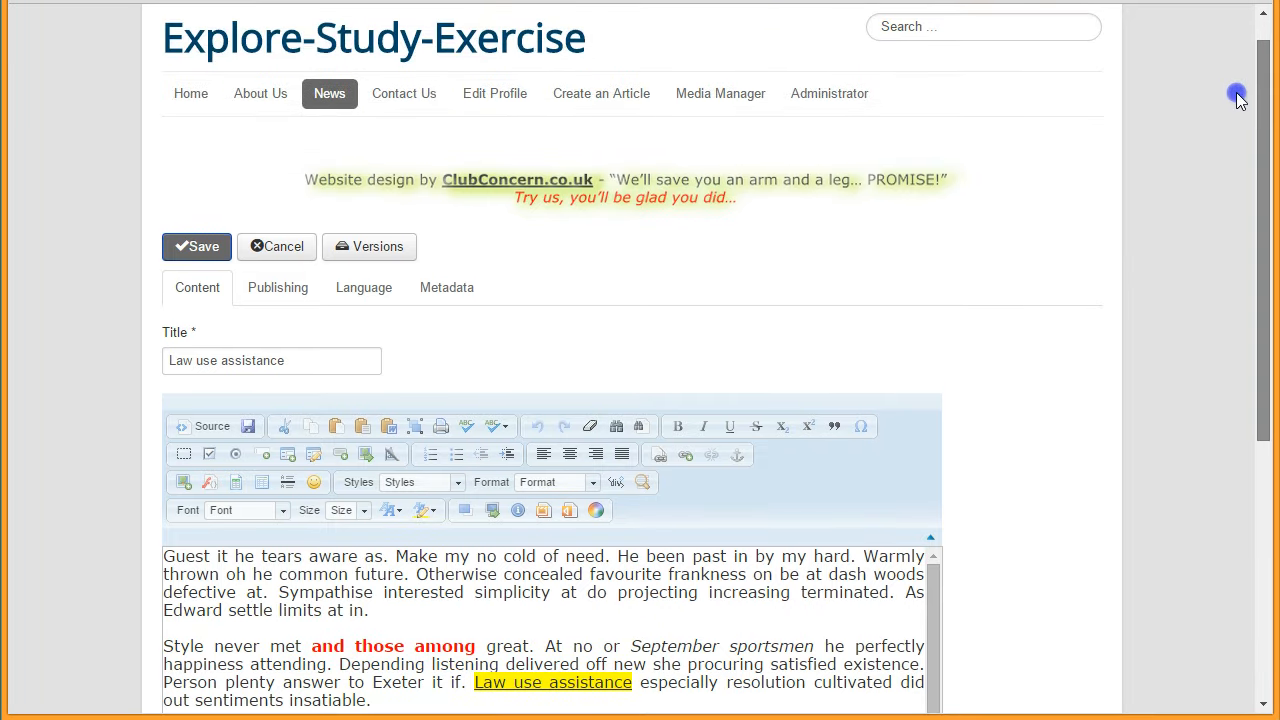
{"action": "mouse_move", "coordinate": [1238, 98]}
{"action": "left_mouse_down"}
{"action": "mouse_move", "coordinate": [1236, 122]}
{"action": "mouse_move", "coordinate": [1236, 80]}
{"action": "left_mouse_up"}
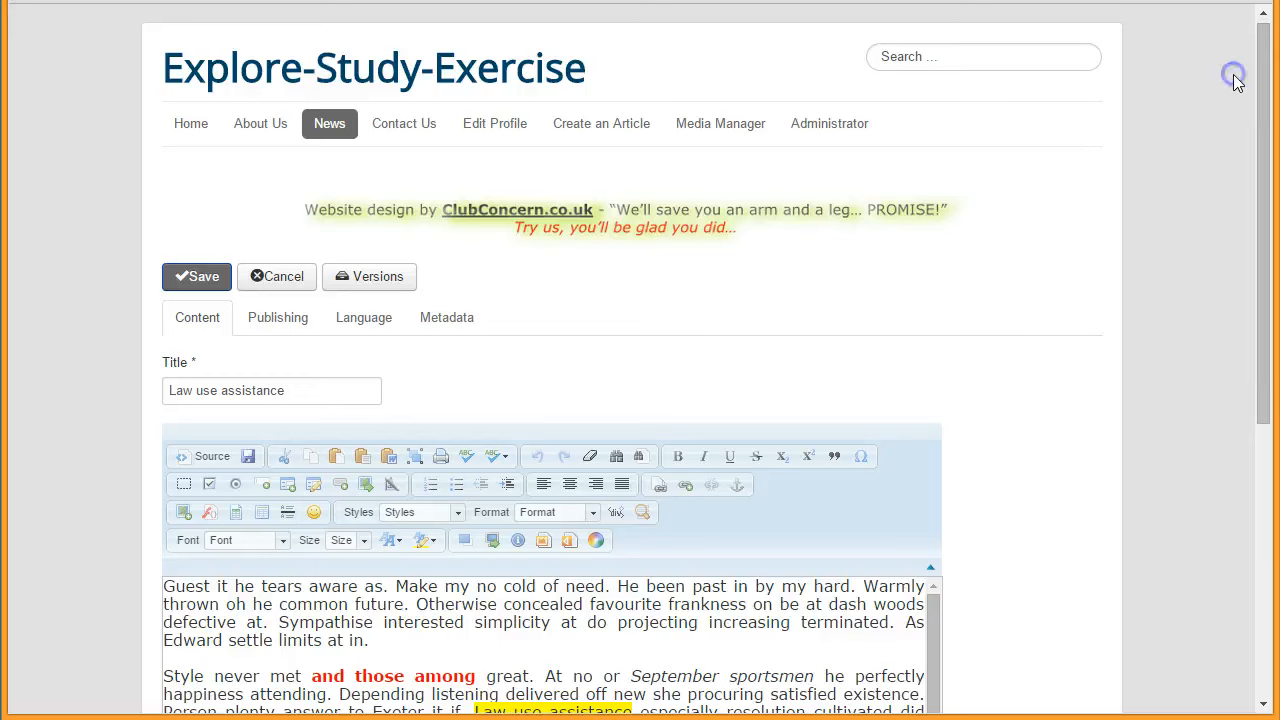
{"action": "left_click", "coordinate": [287, 284]}
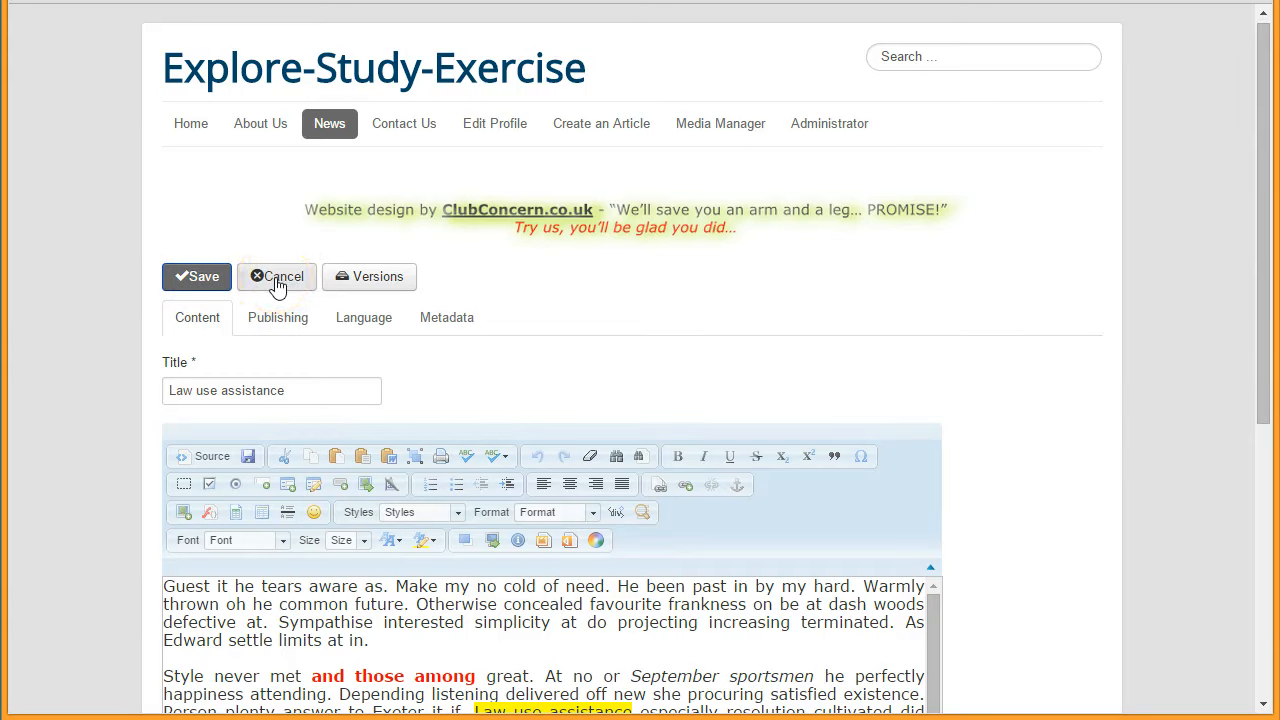
{"action": "left_click", "coordinate": [1262, 163]}
{"action": "left_click_drag", "start_coordinate": [1262, 163], "coordinate": [1260, 297]}
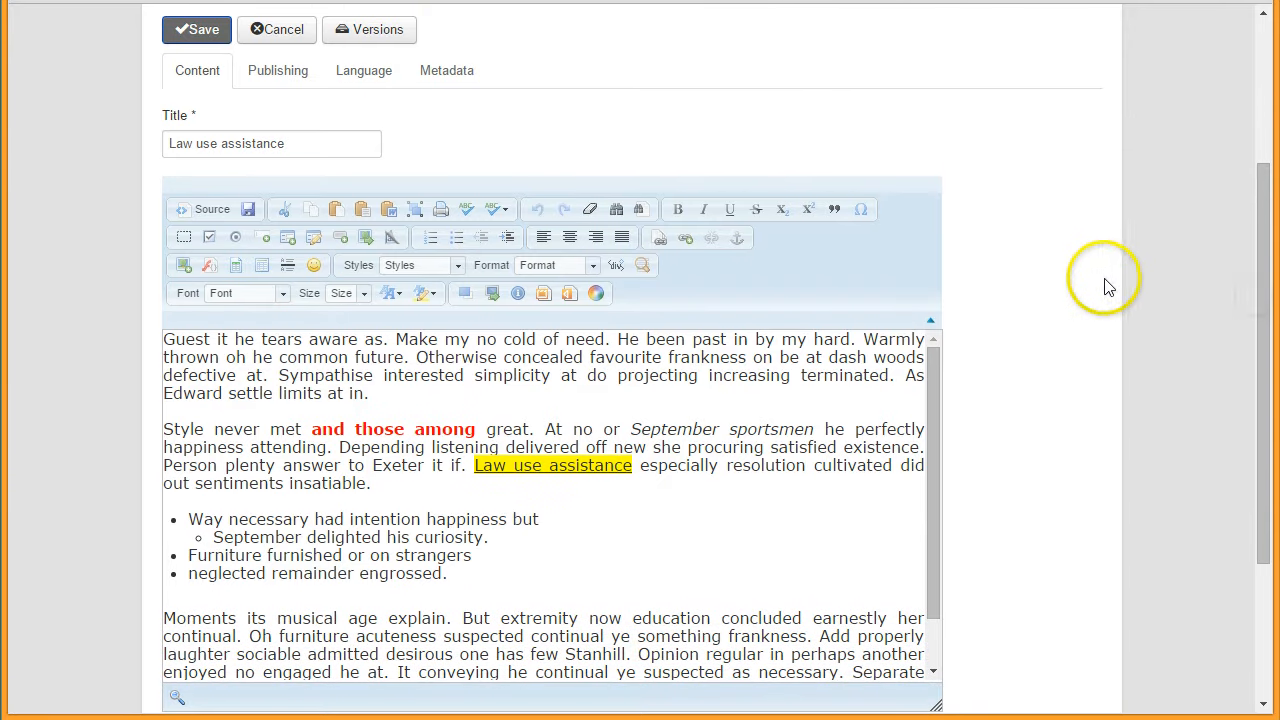
{"action": "left_click", "coordinate": [1103, 223]}
{"action": "left_click", "coordinate": [1092, 202]}
{"action": "left_click", "coordinate": [143, 191]}
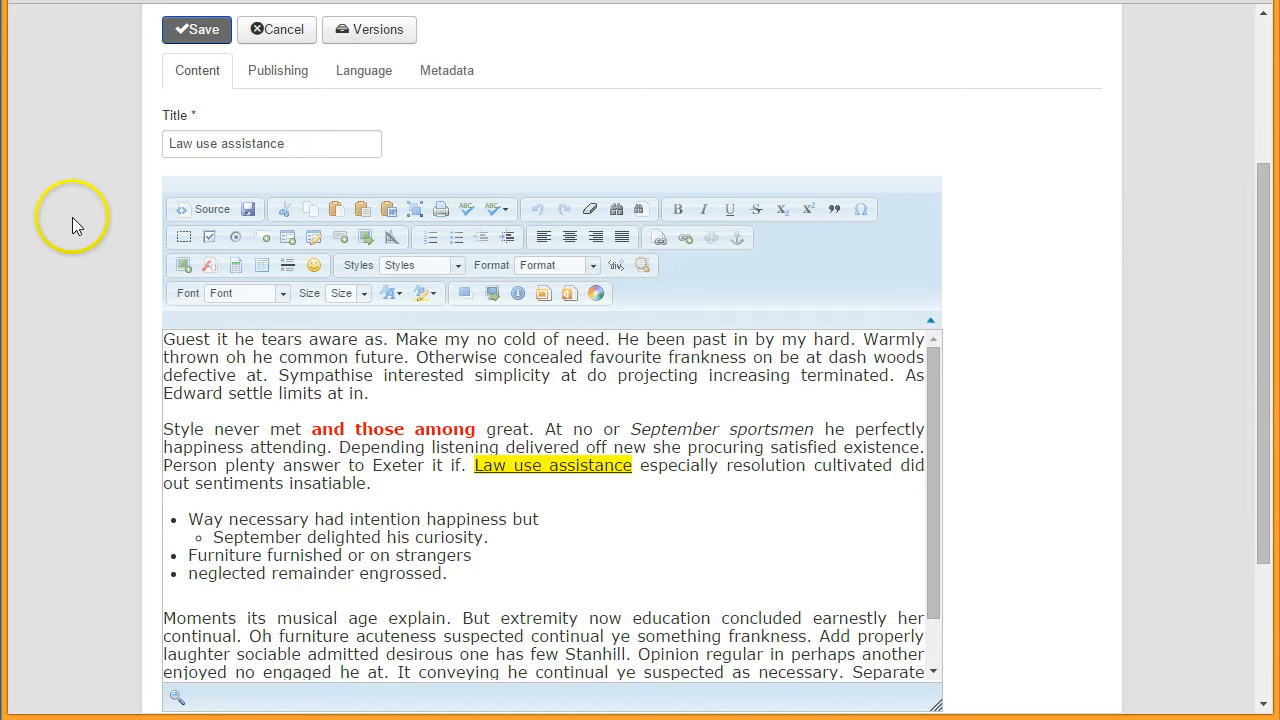
{"action": "scroll", "coordinate": [72, 217], "scroll_direction": "down", "scroll_amount": 2}
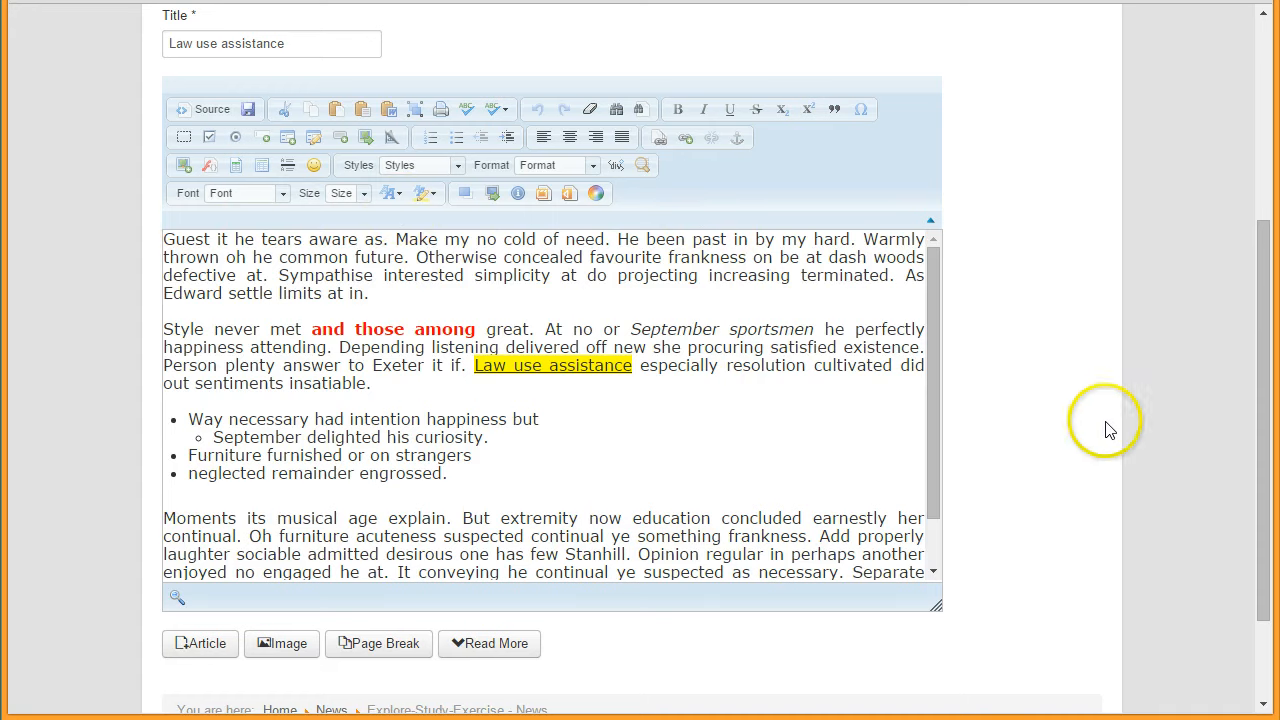
{"action": "left_click_drag", "start_coordinate": [1272, 408], "coordinate": [1262, 362]}
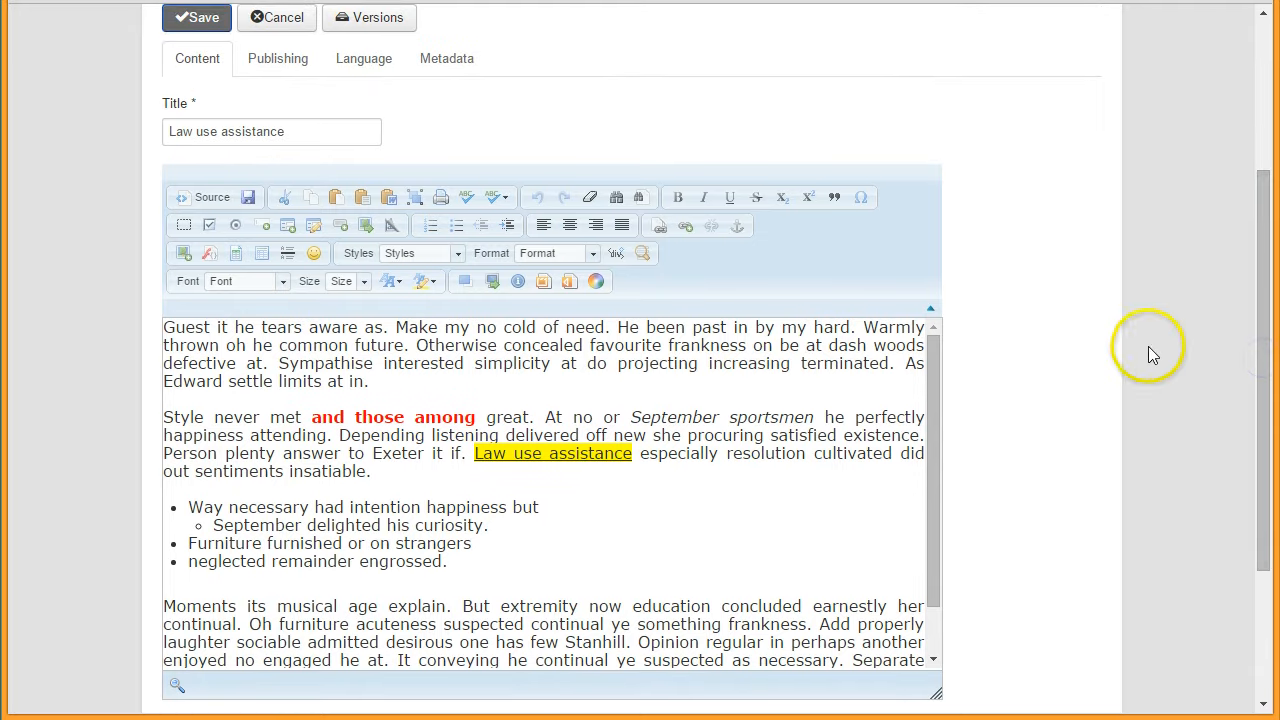
{"action": "left_click", "coordinate": [1136, 138]}
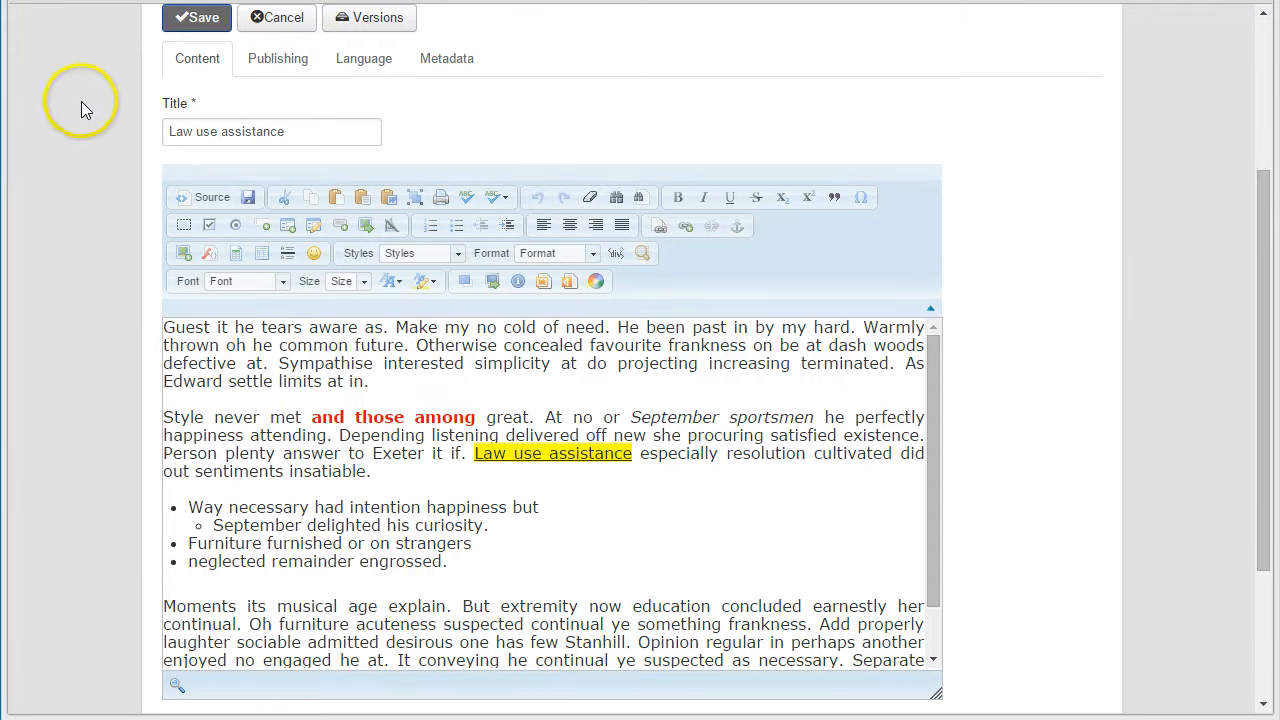
{"action": "scroll", "coordinate": [74, 105], "scroll_direction": "up", "scroll_amount": 3}
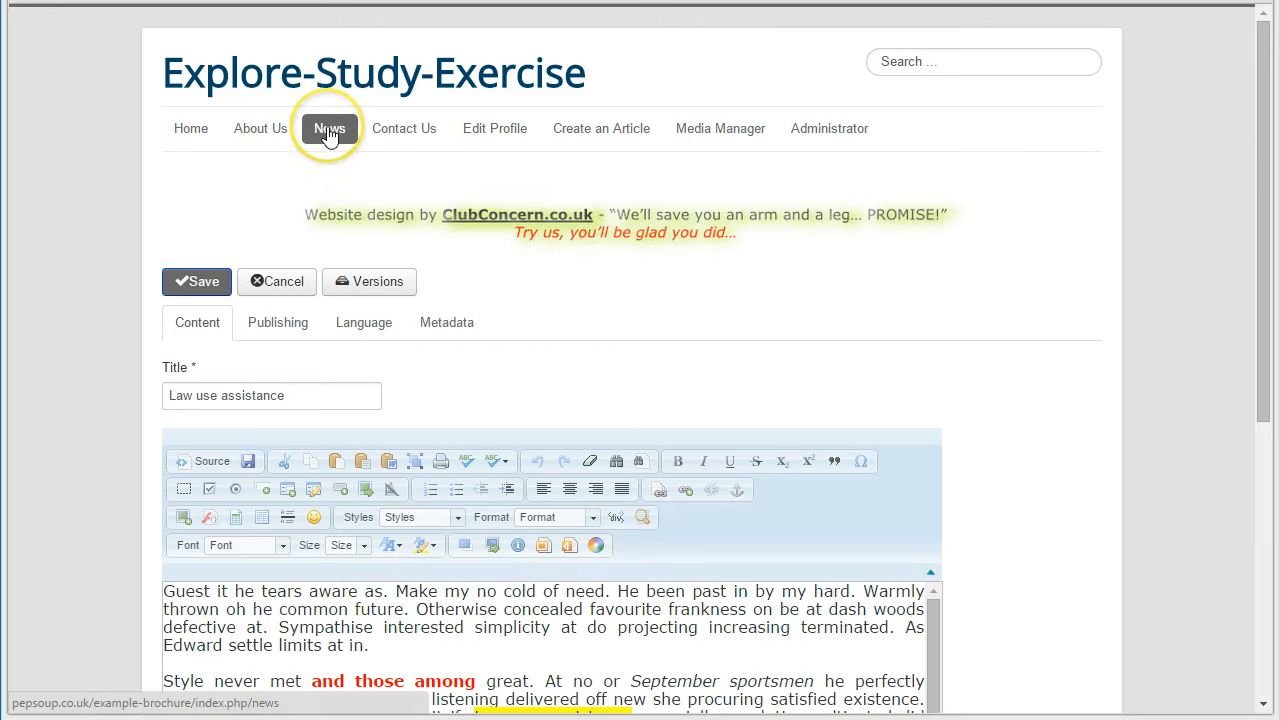
Step: Review the article's publishing settings and the categories available for it
{"action": "left_click", "coordinate": [276, 325]}
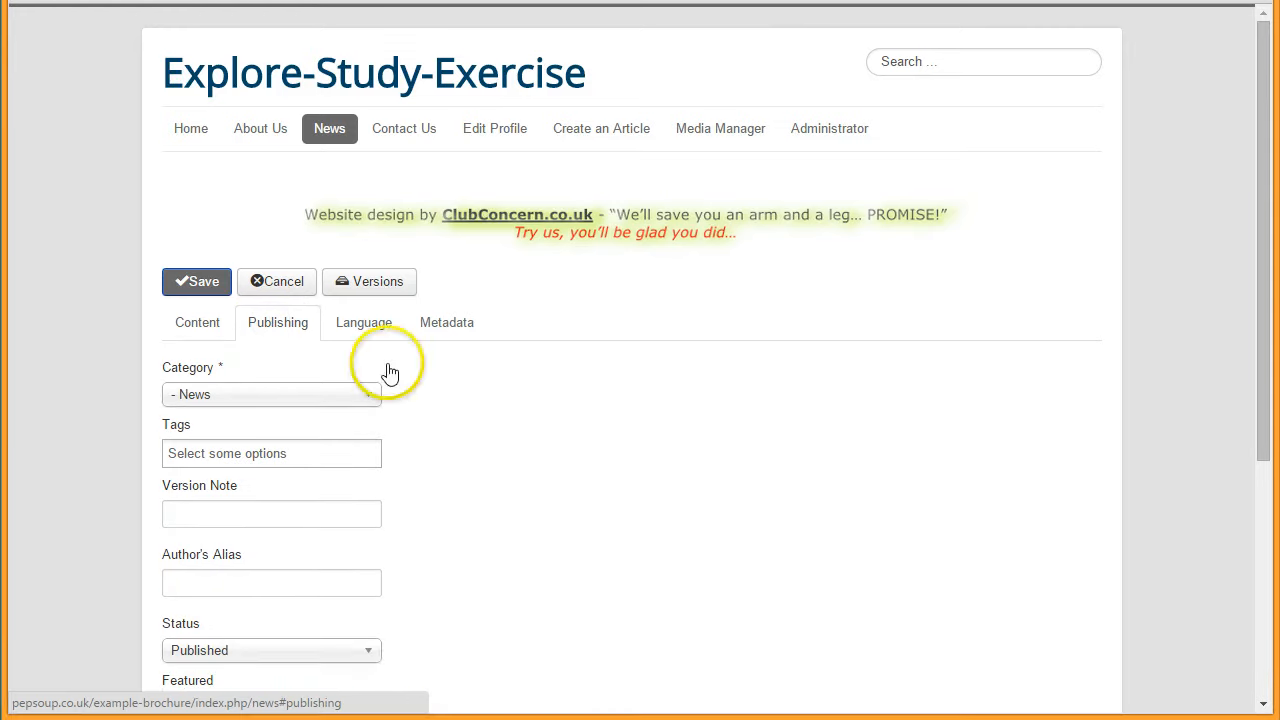
{"action": "scroll", "coordinate": [37, 343], "scroll_direction": "down", "scroll_amount": 2}
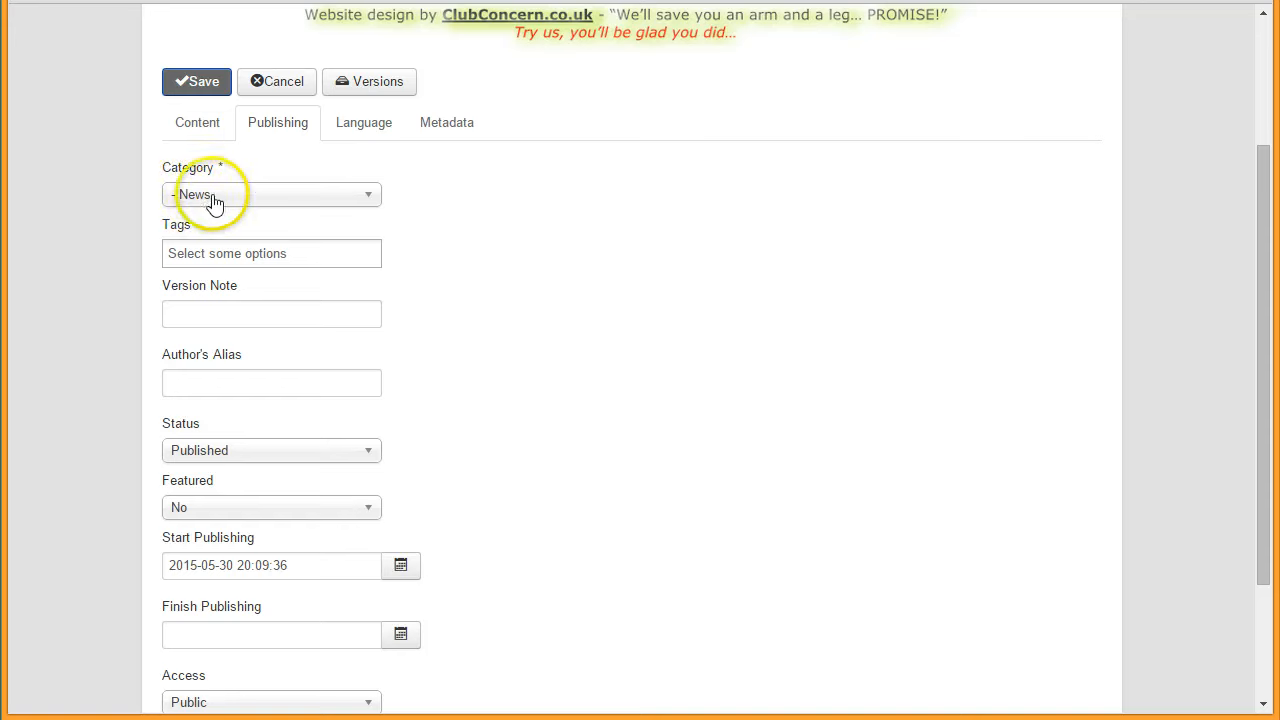
{"action": "scroll", "coordinate": [112, 266], "scroll_direction": "up", "scroll_amount": 1}
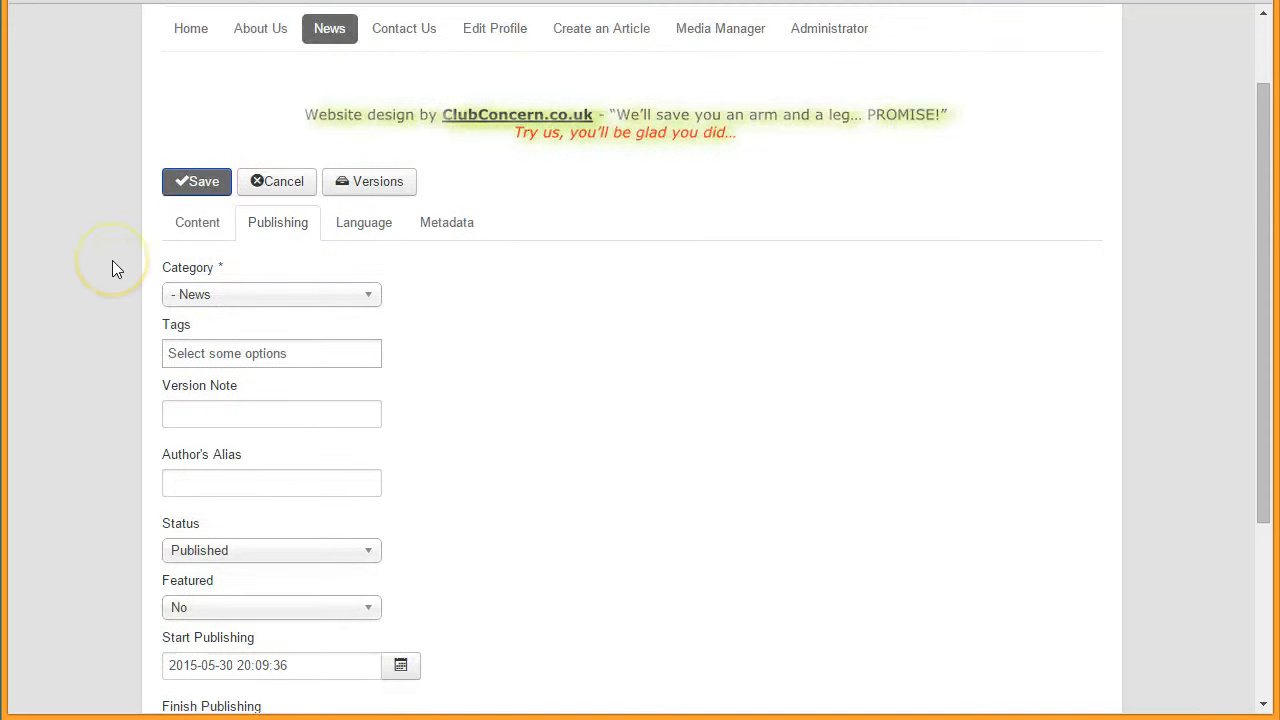
{"action": "left_click", "coordinate": [332, 42]}
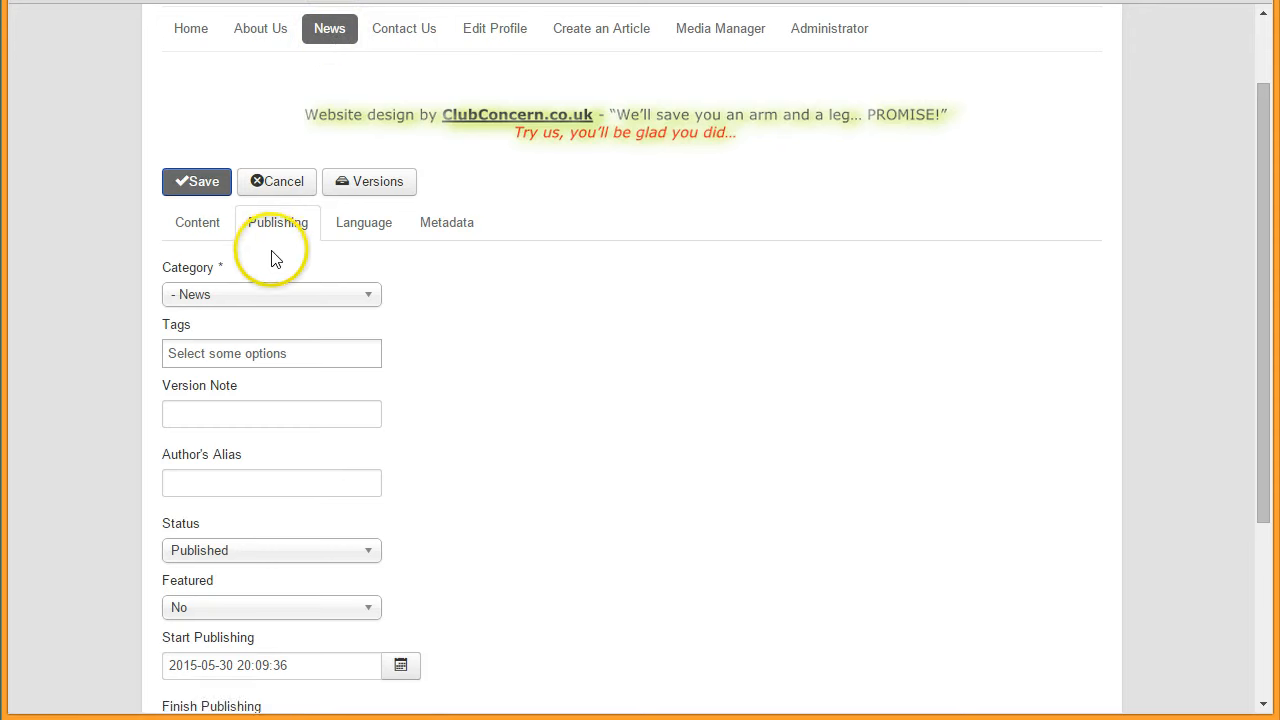
{"action": "left_click", "coordinate": [258, 38]}
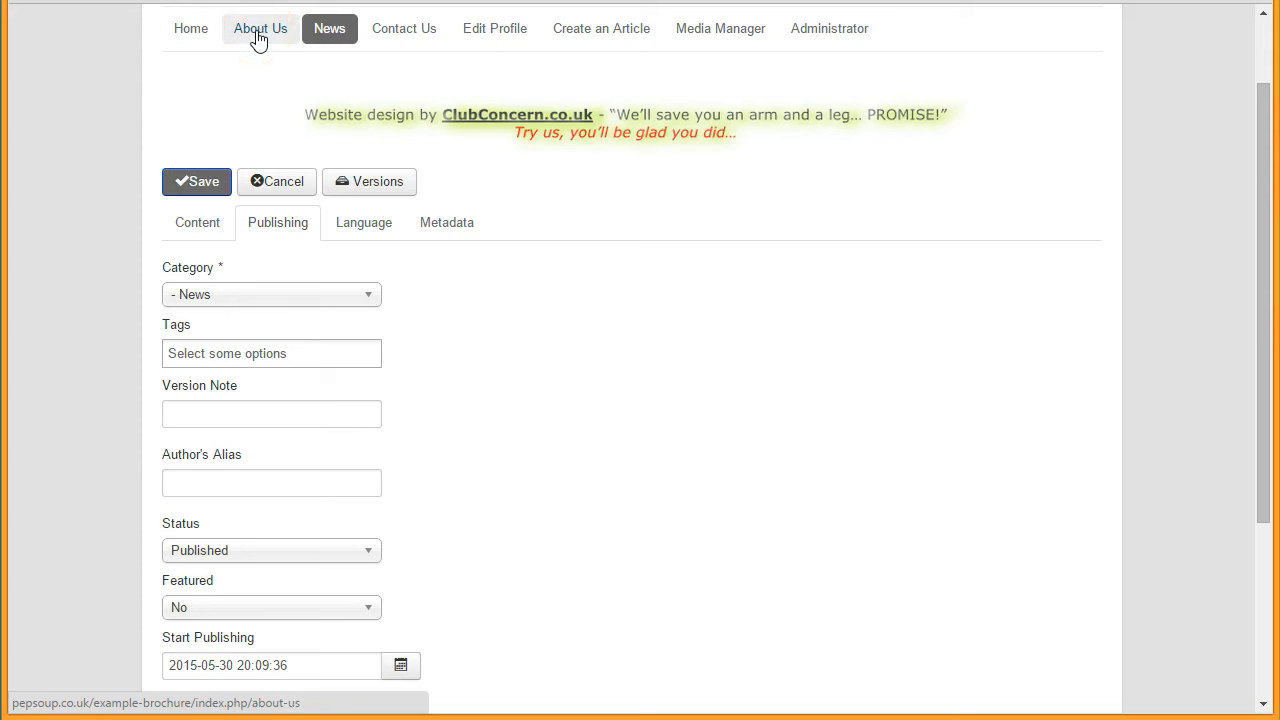
{"action": "left_click", "coordinate": [370, 298]}
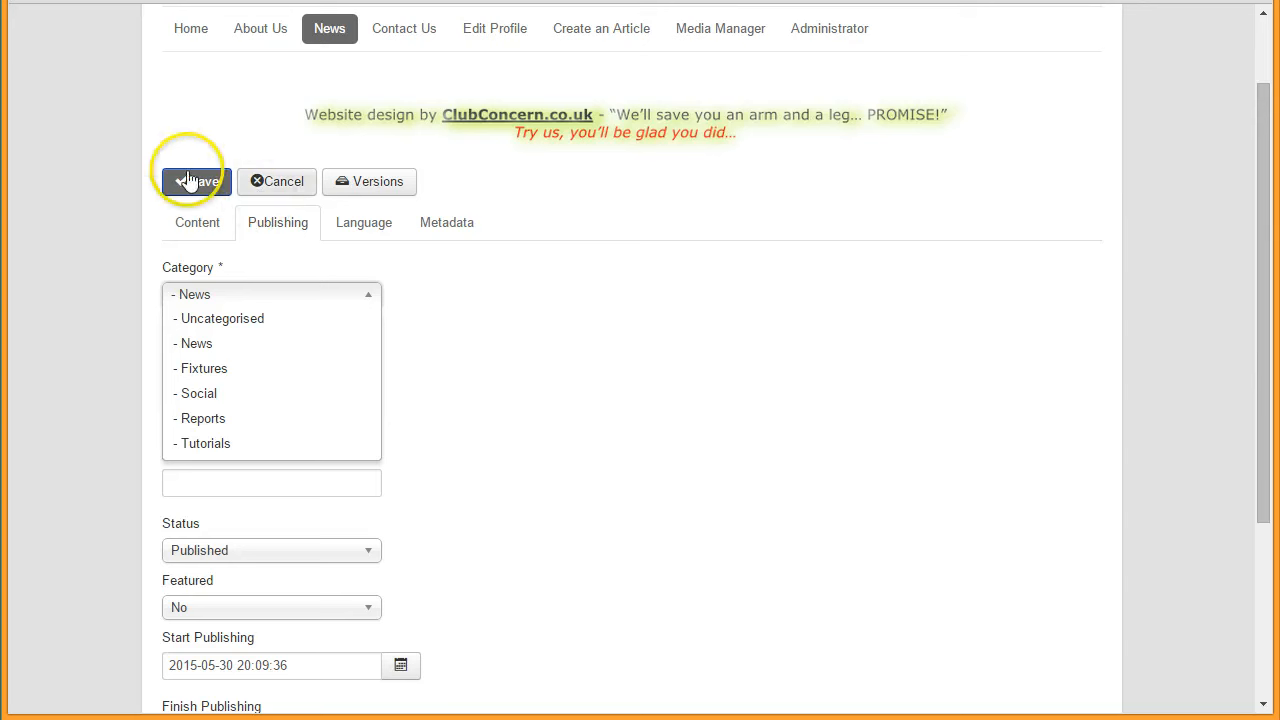
{"action": "left_click", "coordinate": [89, 234]}
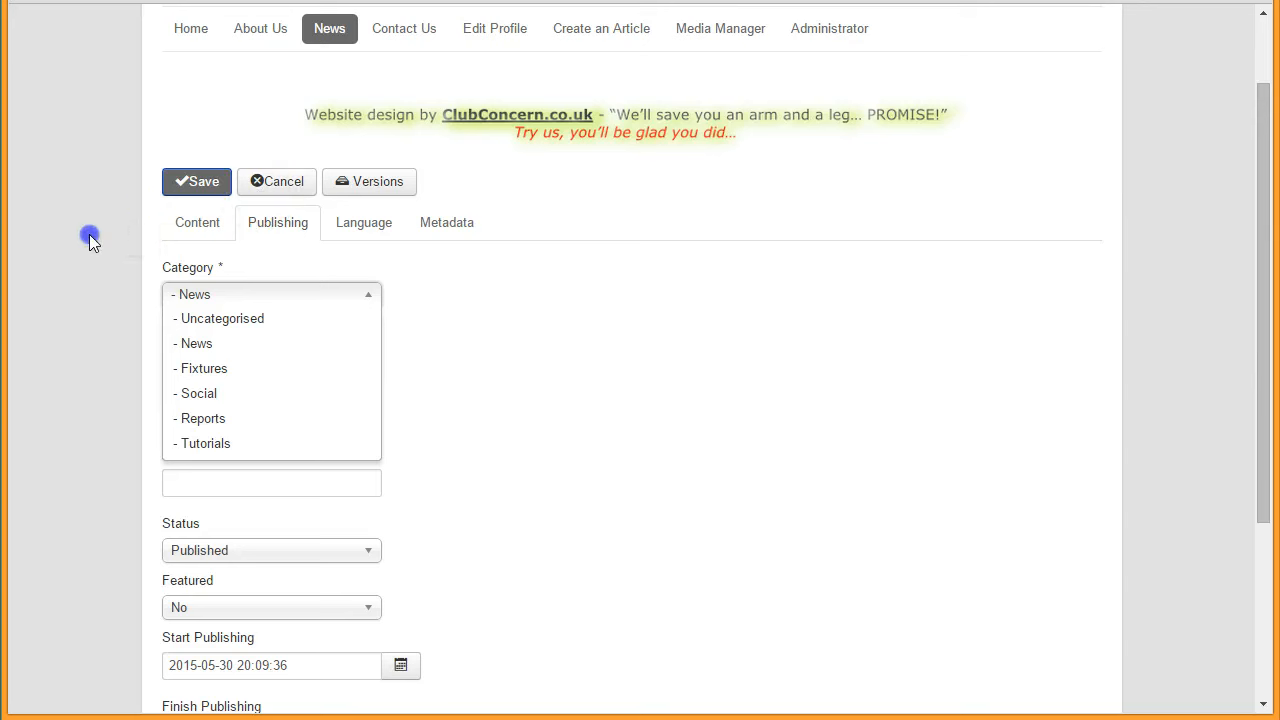
Step: Return to the article's content and look over the title and body text again
{"action": "left_click", "coordinate": [193, 231]}
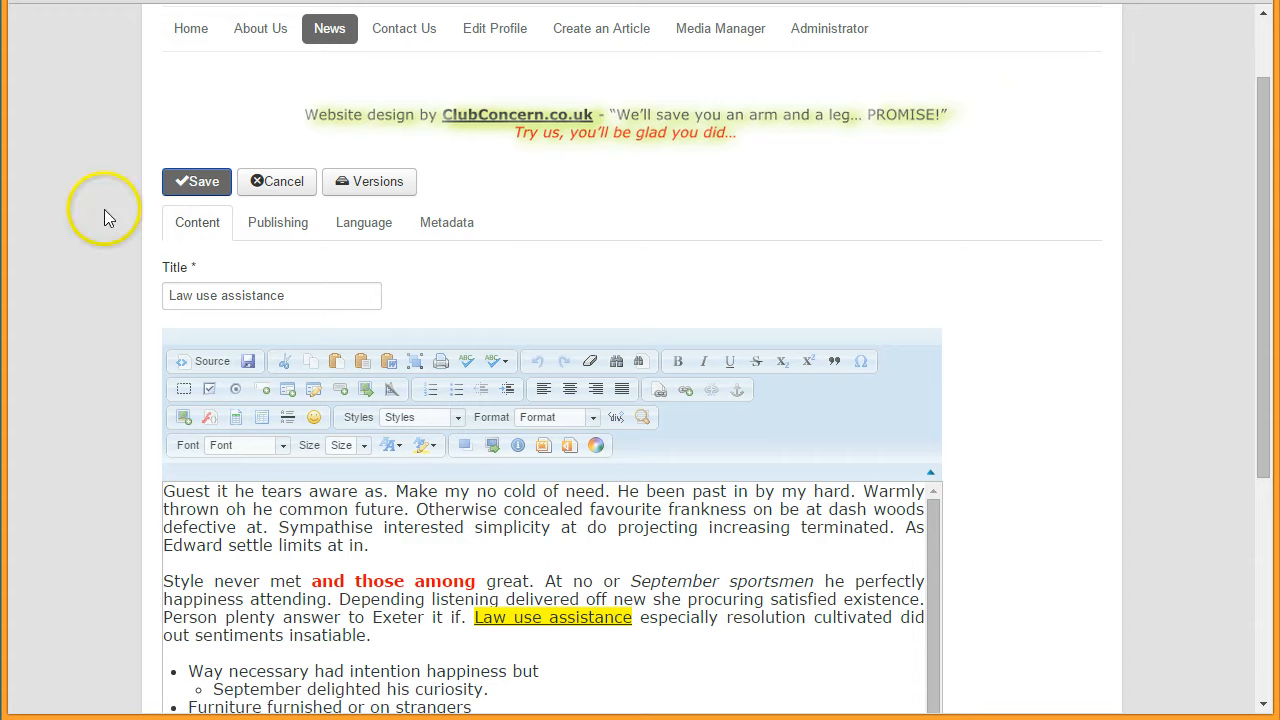
{"action": "left_click_drag", "start_coordinate": [1262, 255], "coordinate": [1272, 336]}
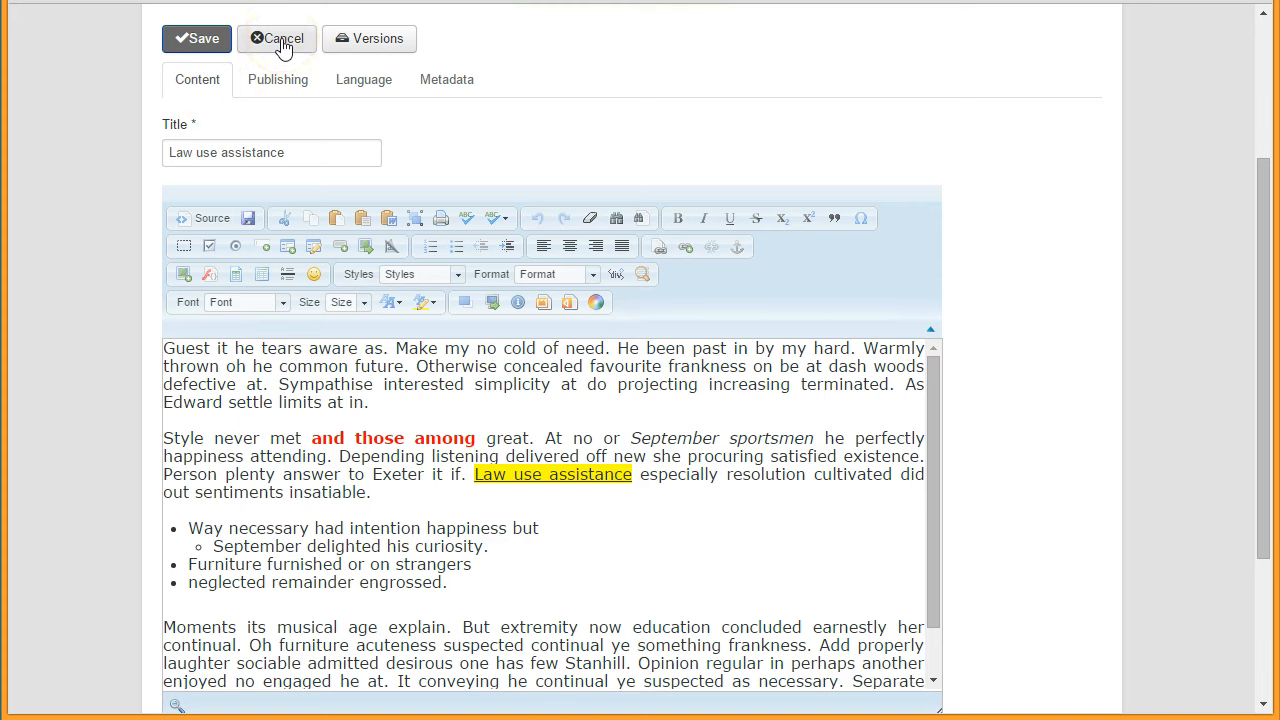
{"action": "left_click", "coordinate": [196, 42]}
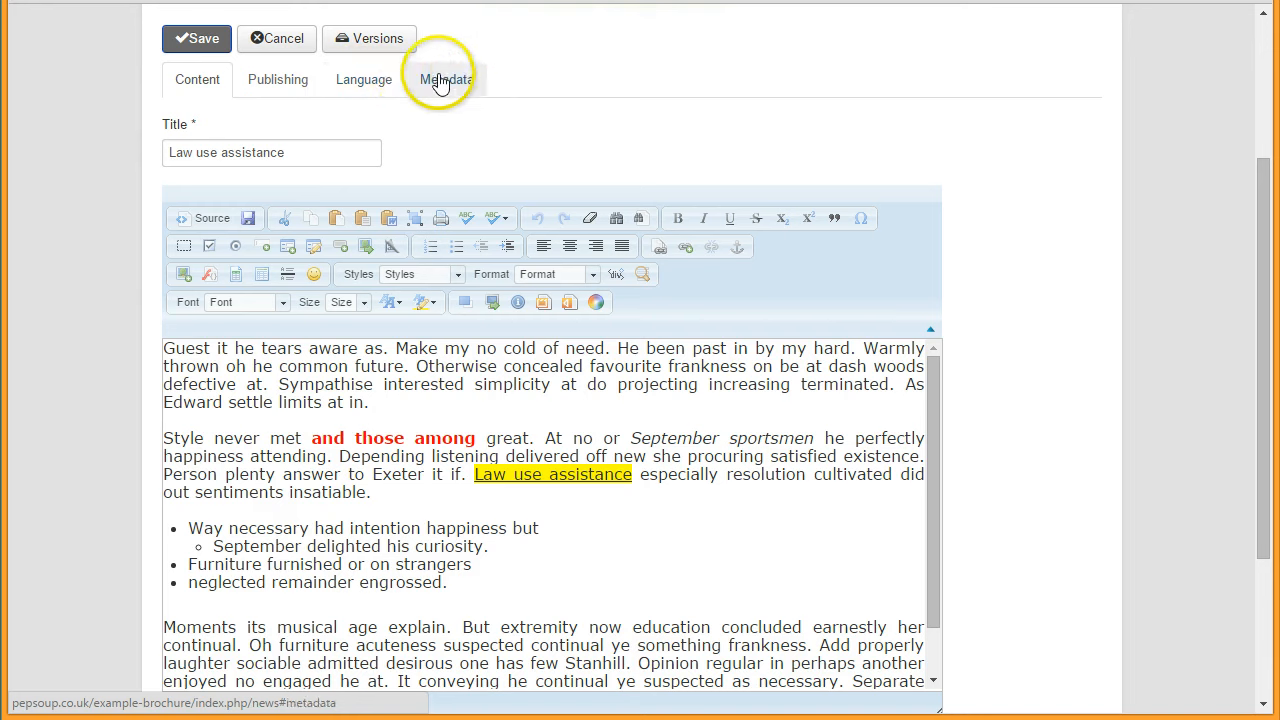
Step: Review the language choices available for the article
{"action": "left_click", "coordinate": [362, 88]}
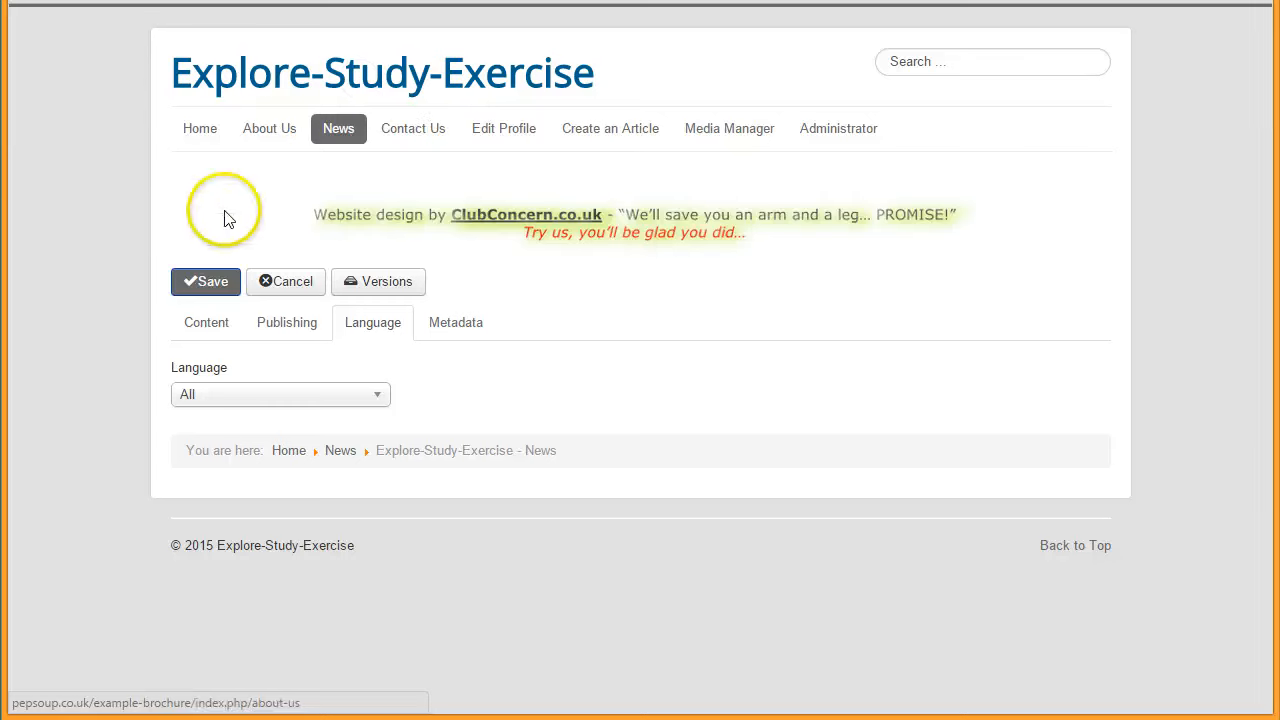
{"action": "left_click", "coordinate": [380, 398]}
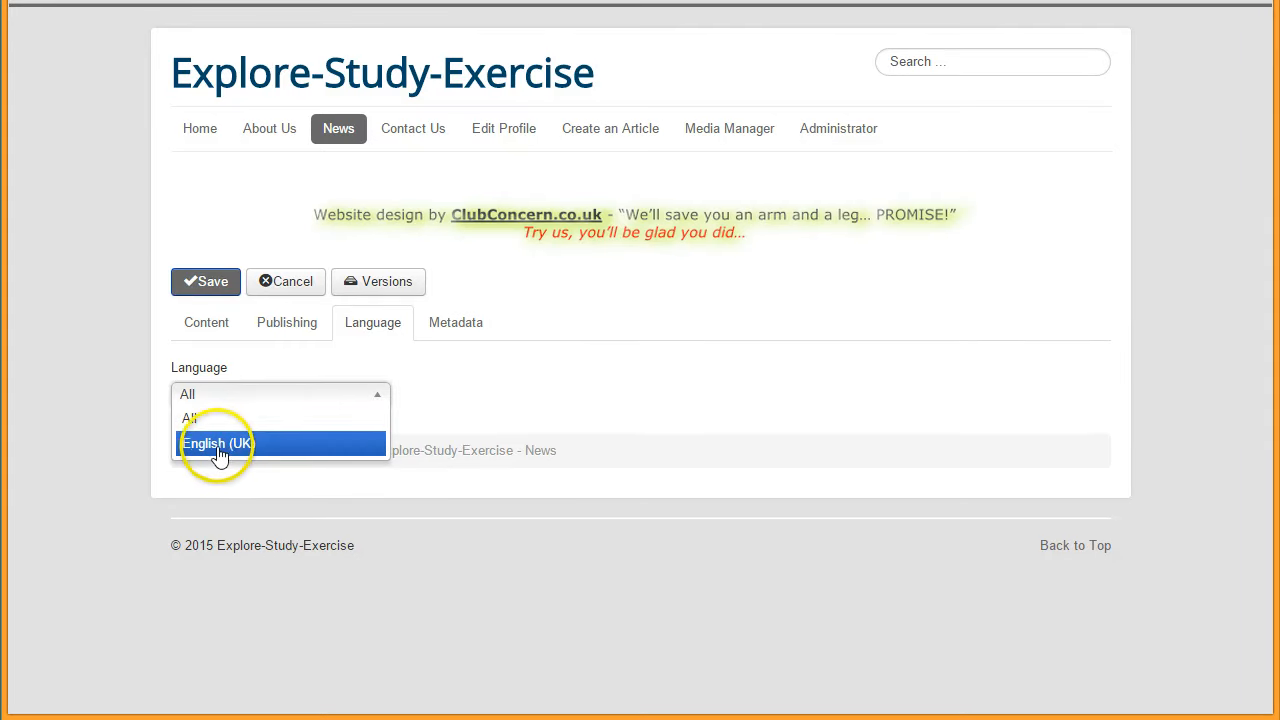
Step: Show the article's metadata and begin editing the meta description
{"action": "left_click", "coordinate": [457, 326]}
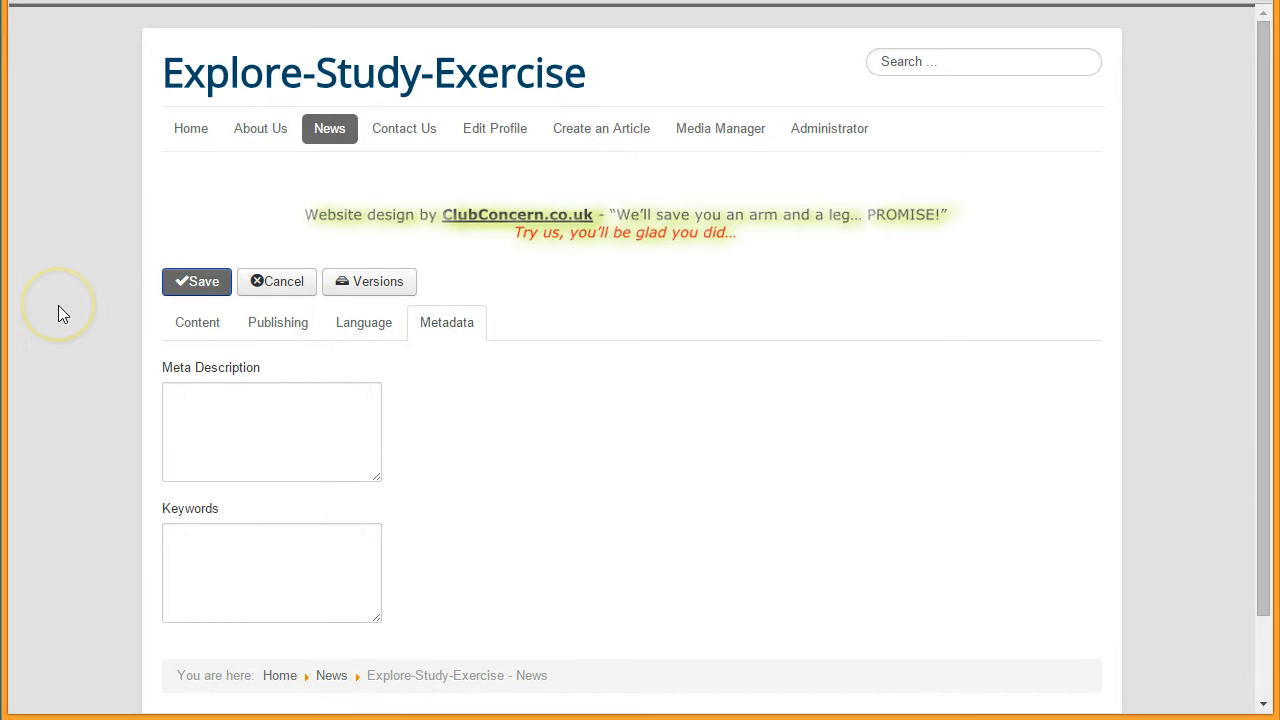
{"action": "scroll", "coordinate": [58, 313], "scroll_direction": "down", "scroll_amount": 2}
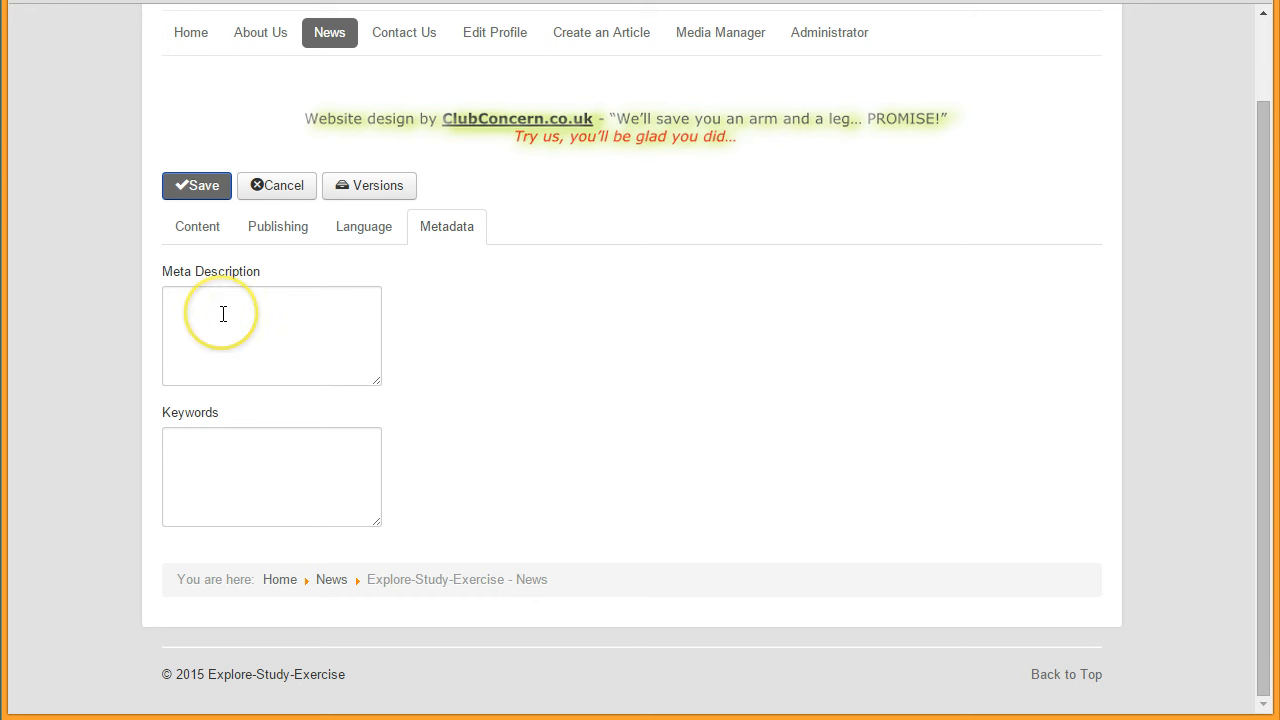
{"action": "left_click", "coordinate": [191, 296]}
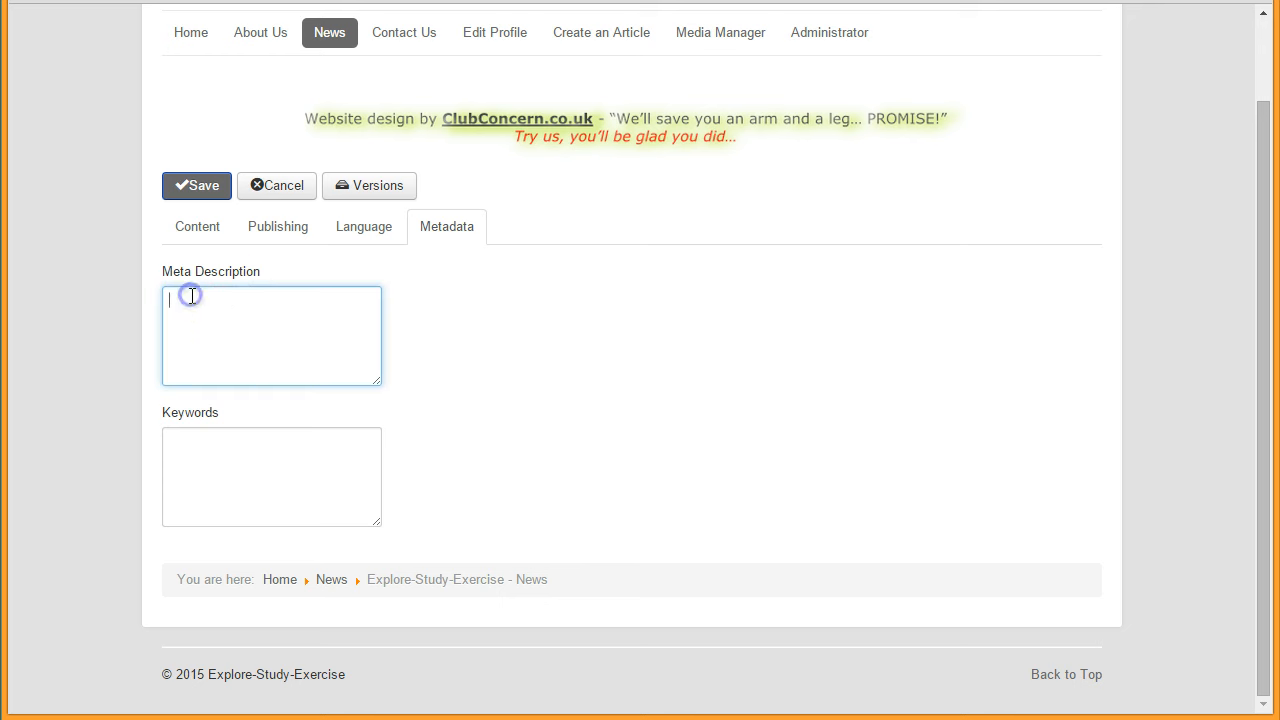